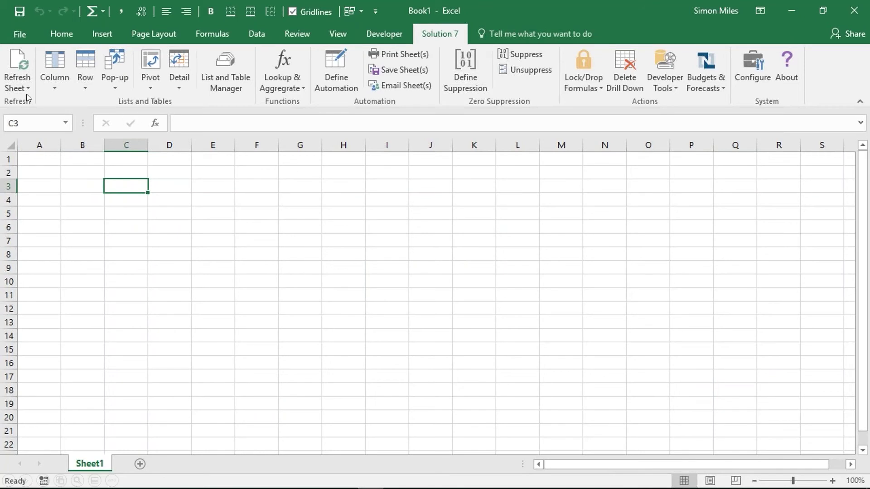
# Insert the NetSuite Subsidiaries pick-list into C3 and select HH Inc. (Consolidated)
pyautogui.click(121, 79)
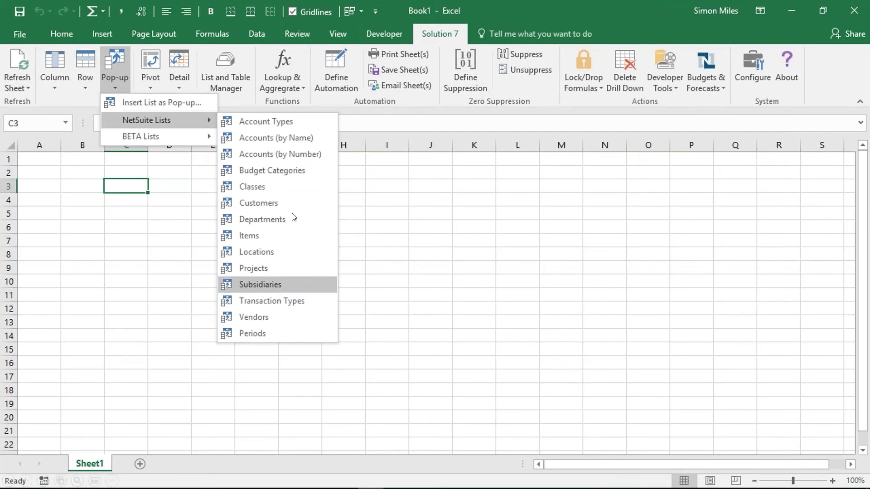
pyautogui.click(297, 285)
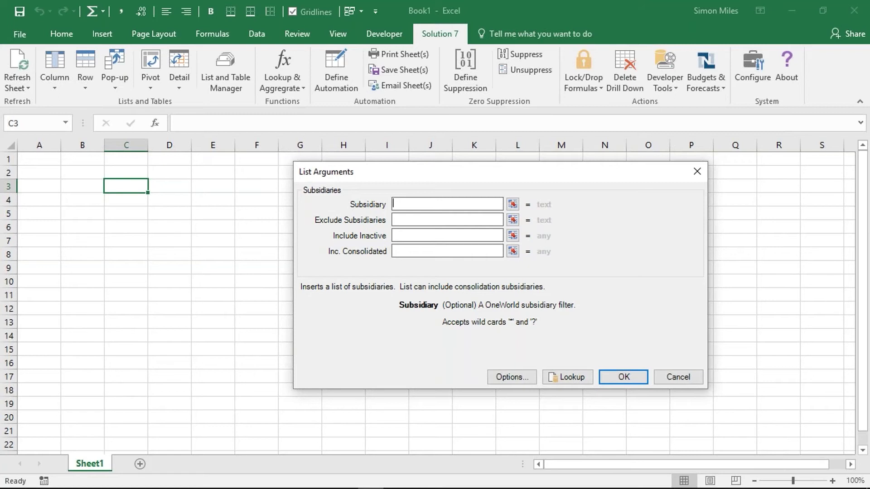
pyautogui.click(623, 378)
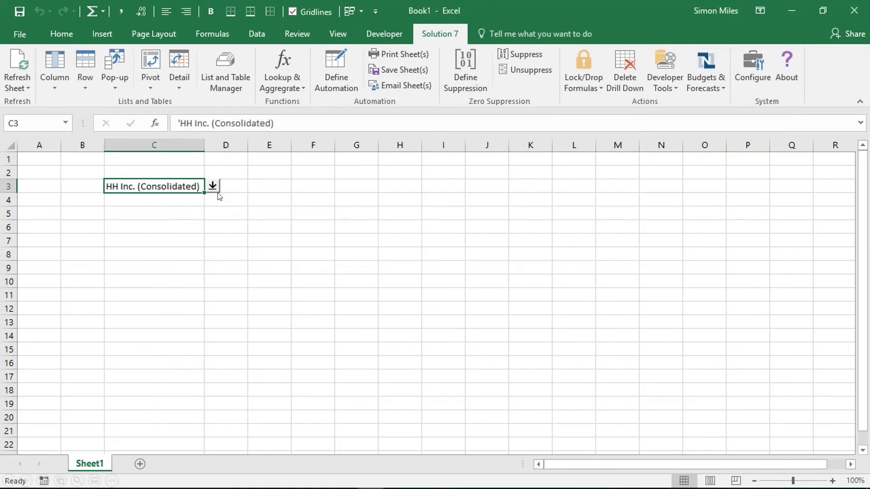
pyautogui.click(213, 186)
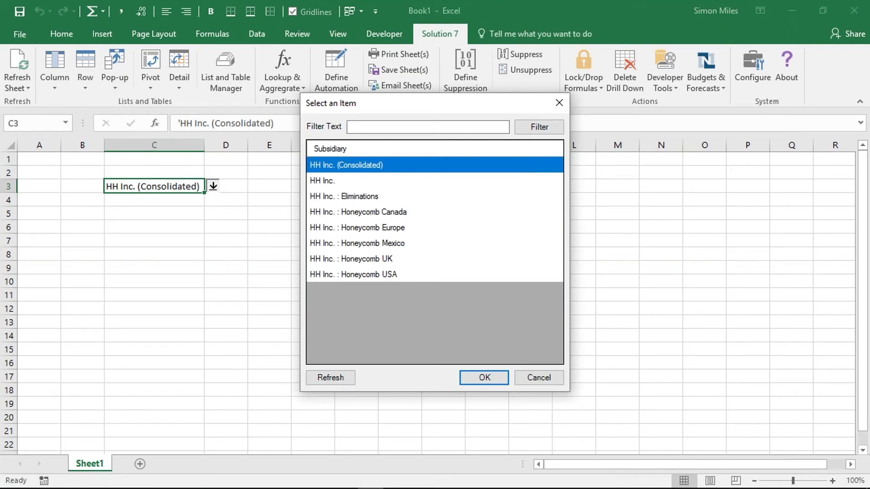
pyautogui.click(483, 379)
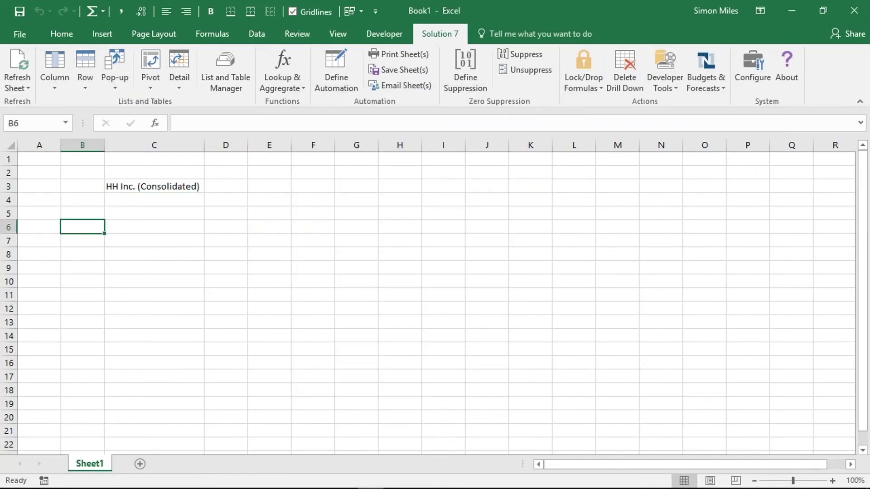
# Insert the Accounts (by Number) list at B6, filtered to HH Inc. (Consolidated) and accounts 4*
pyautogui.click(54, 82)
pyautogui.moveTo(85, 120)
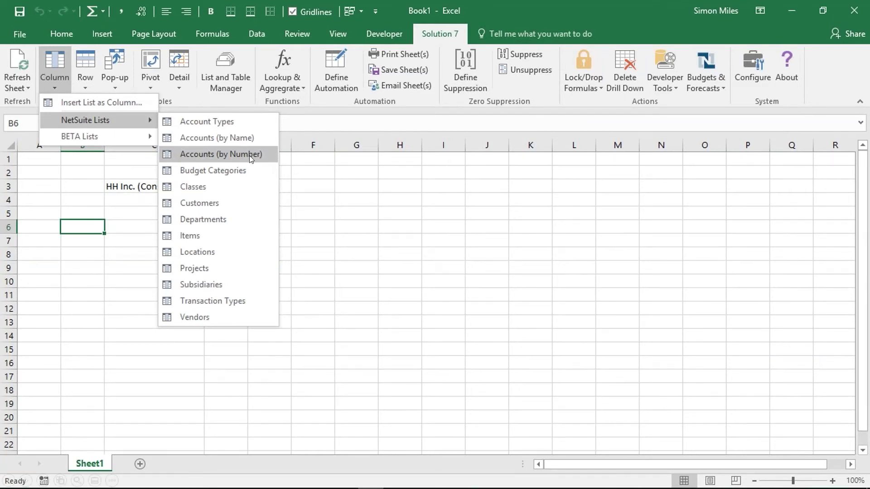
pyautogui.press('Return')
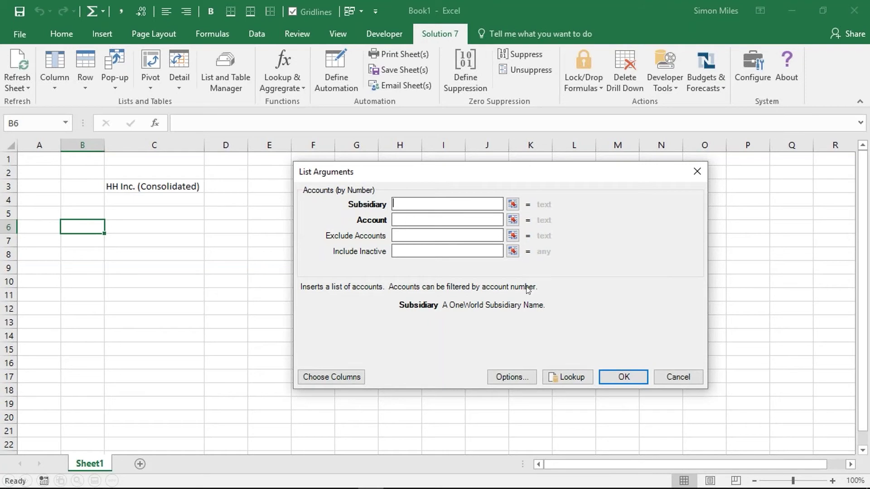
pyautogui.click(567, 378)
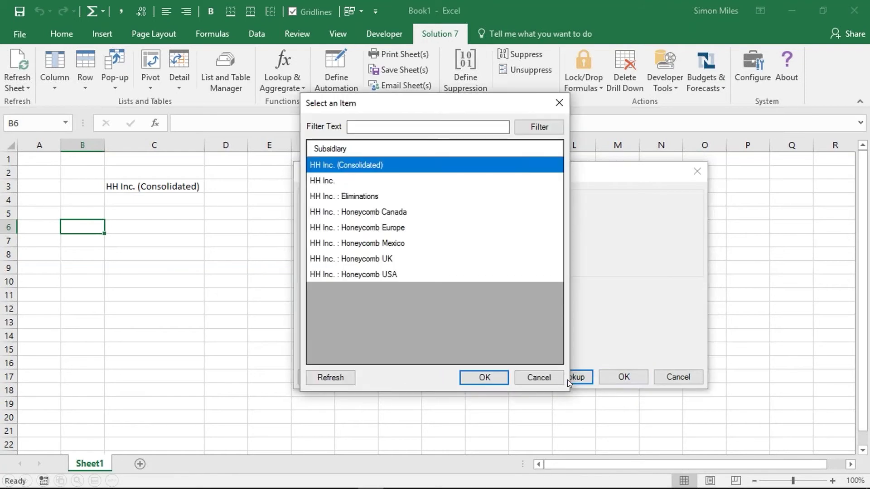
pyautogui.click(494, 376)
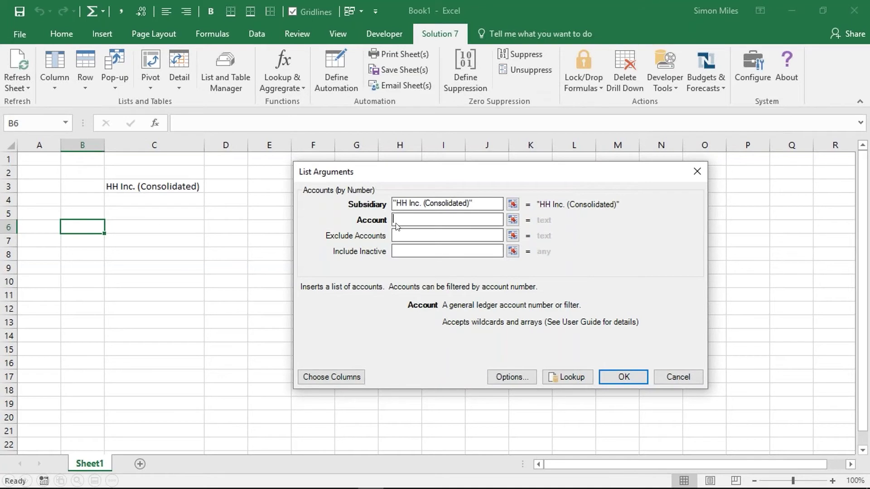
pyautogui.write('4*')
pyautogui.press('Tab')
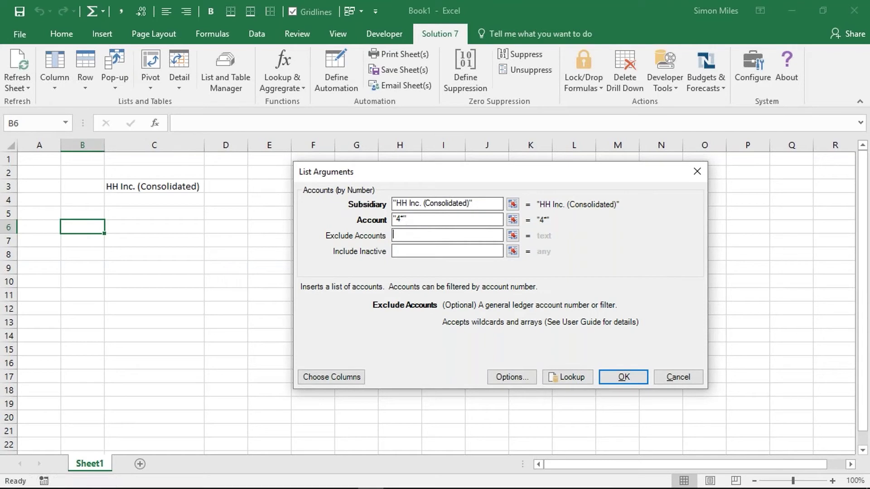
pyautogui.click(623, 377)
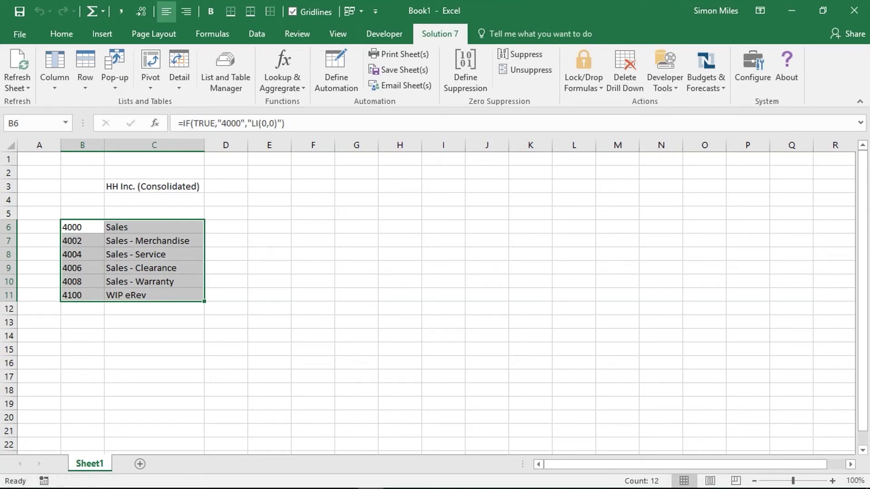
# Enter 2017 in C4 and fill the dates and month headers through Dec 2017 in column O
pyautogui.click(154, 200)
pyautogui.write('2017')
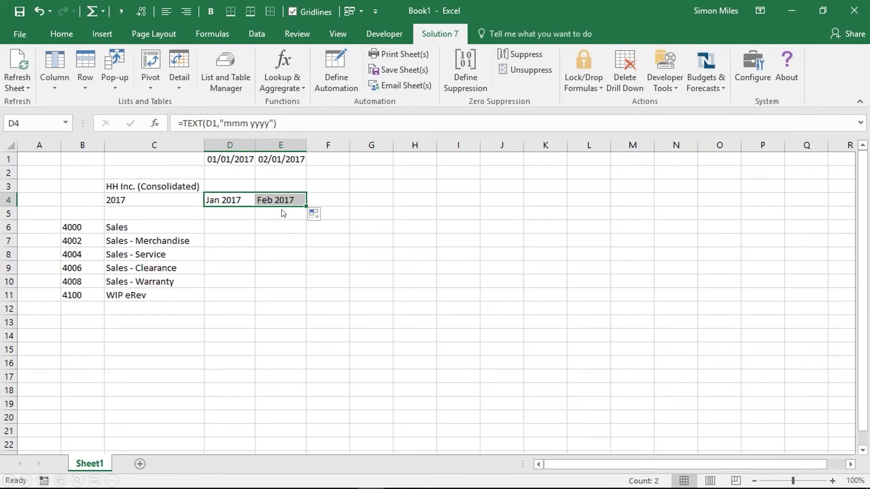
pyautogui.moveTo(281, 159); pyautogui.dragTo(781, 213)
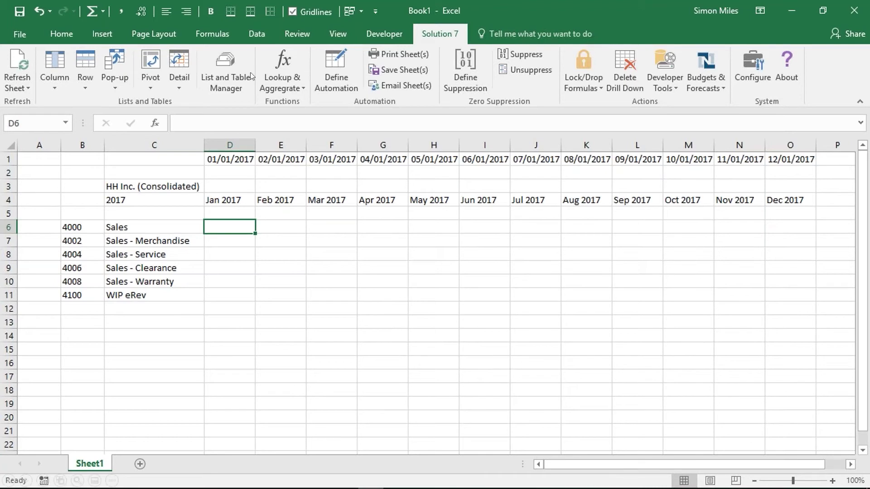
# Insert the NSGLABAL balance function into D6 from the NetSuite Balances menu
pyautogui.click(282, 79)
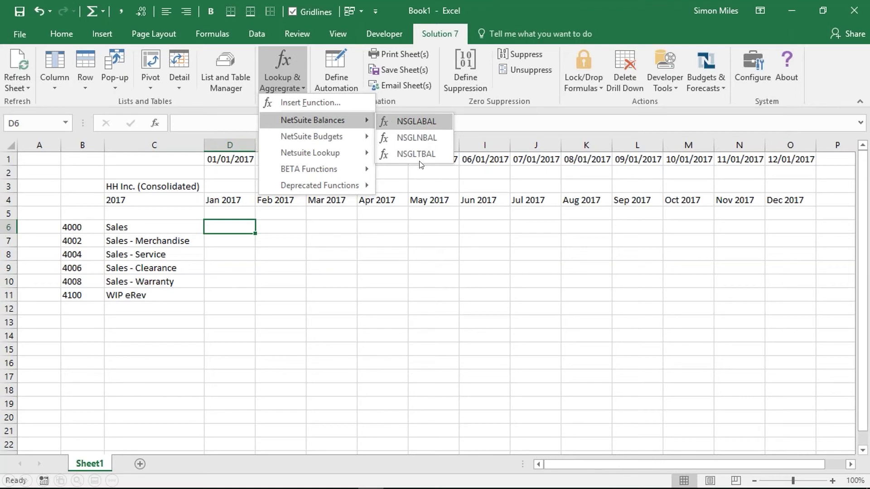
pyautogui.click(425, 129)
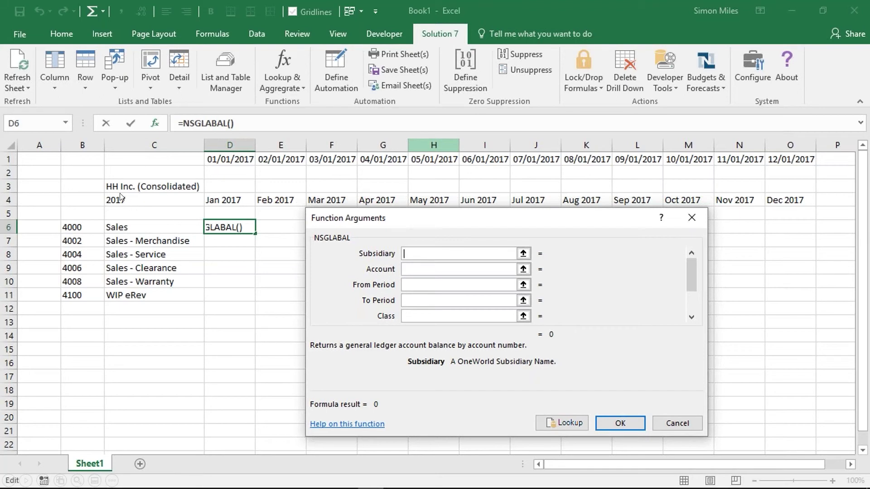
# Fill NSGLABAL in D6 with subsidiary $C$3, account $B6 and period D$4
pyautogui.write('$C$3')
pyautogui.press('Tab')
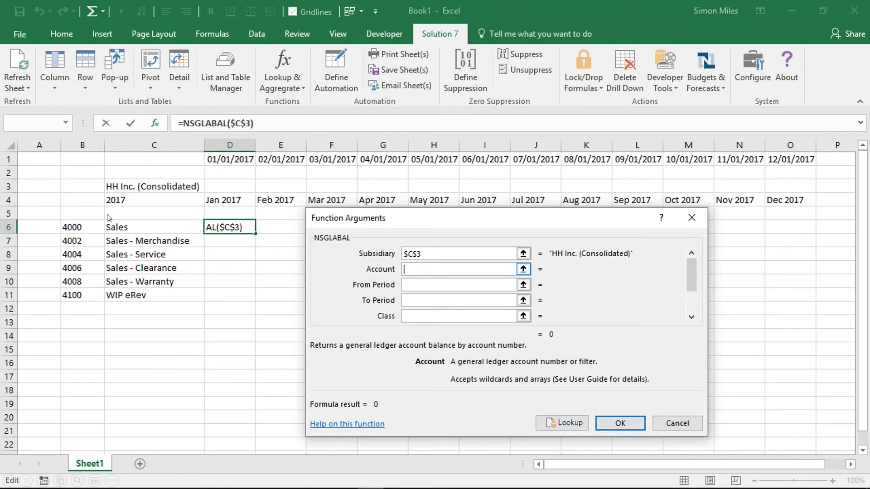
pyautogui.write('$B6')
pyautogui.press('Tab')
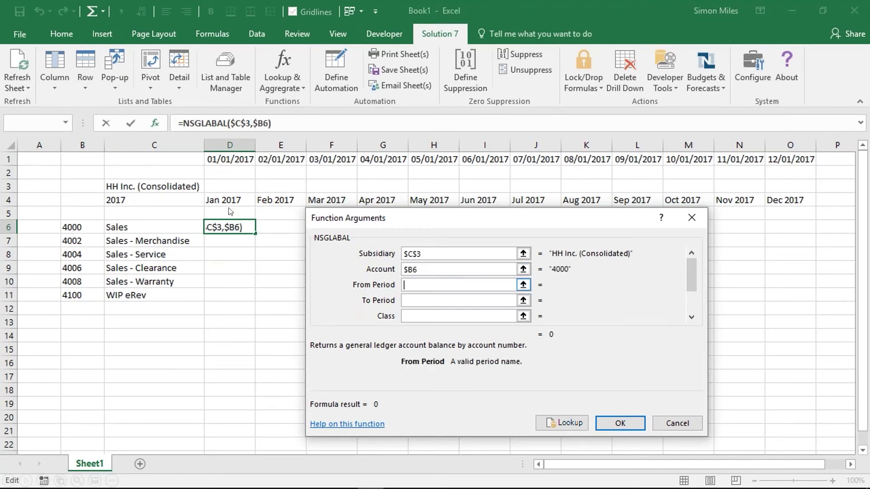
pyautogui.write('D$4')
pyautogui.press('Tab')
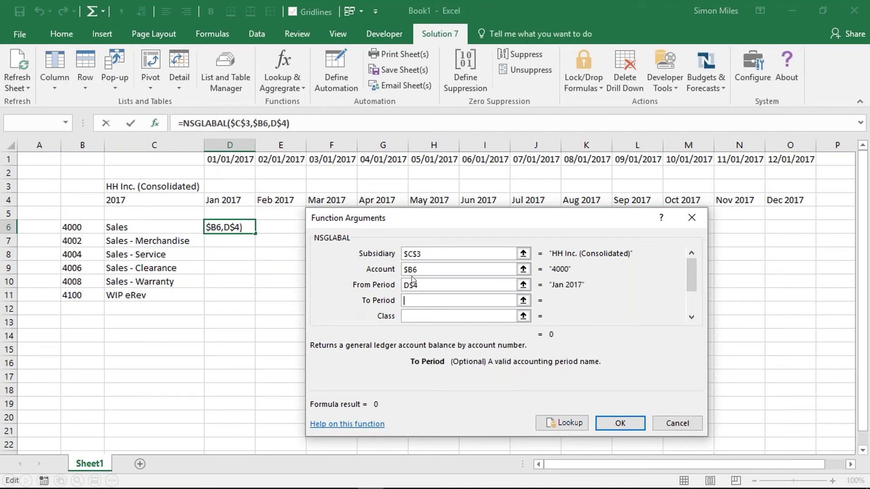
pyautogui.click(623, 424)
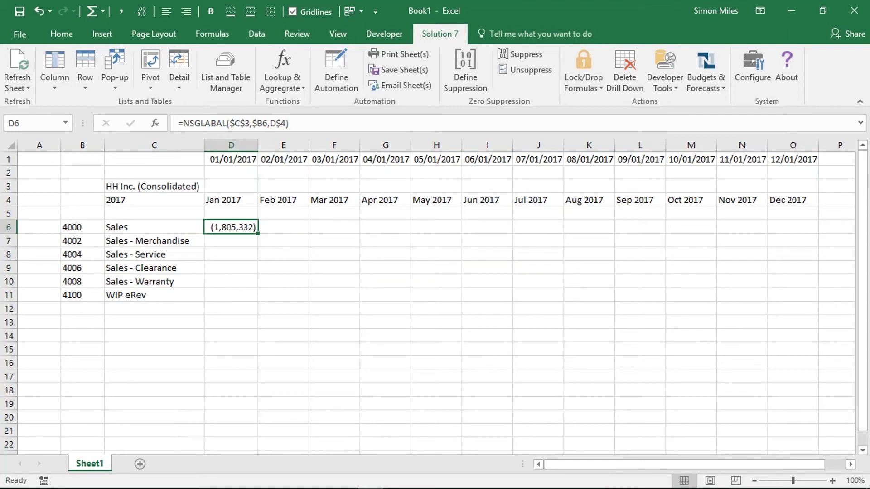
# Negate the D6 balance formula and copy it across D6:O11 for every account and month
pyautogui.click(183, 128)
pyautogui.write('-')
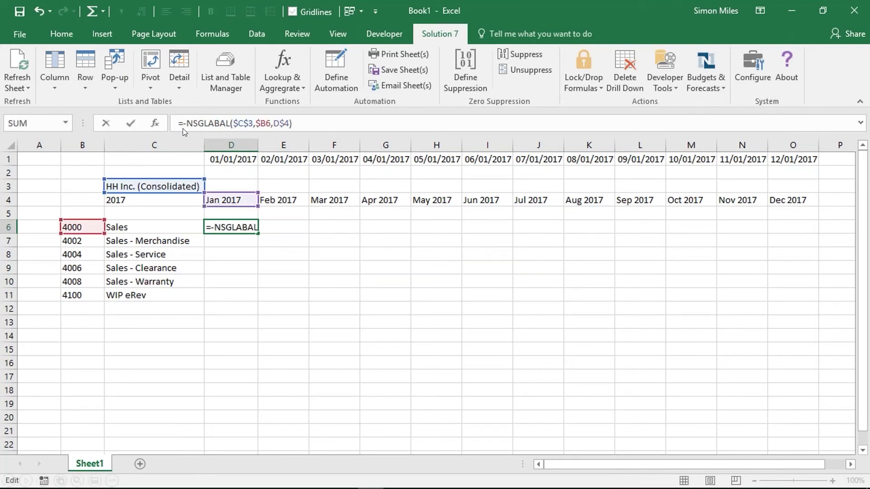
pyautogui.hotkey('ctrl', 'Return')
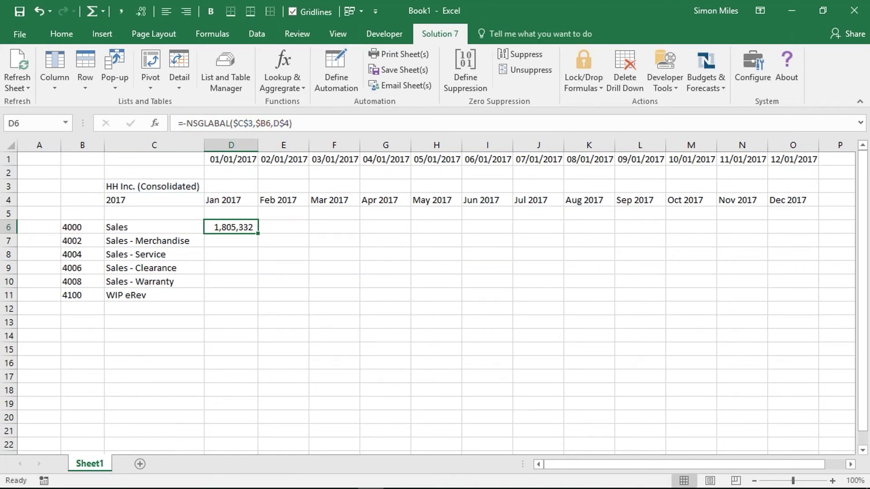
pyautogui.hotkey('ctrl', 'shift', 'End')
pyautogui.hotkey('ctrl', 'v')
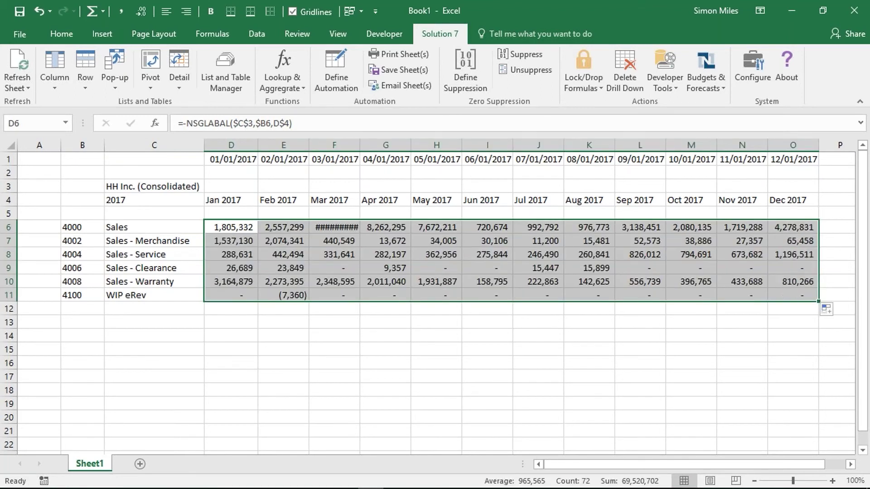
pyautogui.scroll(-1, 428, 297)
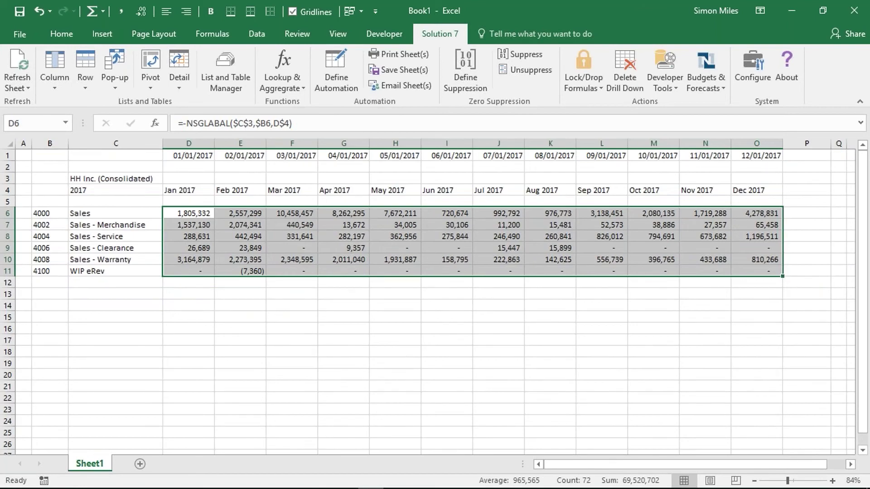
# Add 'Total Sales' in C13 and 'Total' in P4, then AutoSum the report totals
pyautogui.click(116, 294)
pyautogui.write('Total Sales')
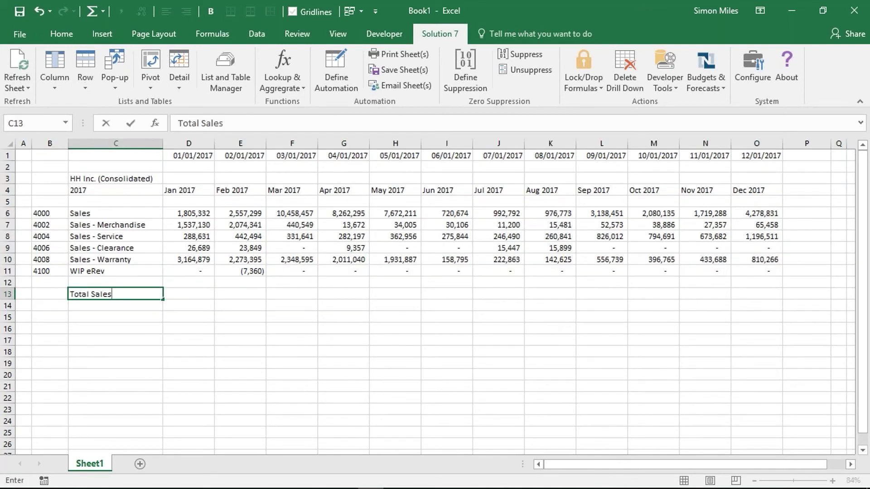
pyautogui.click(806, 190)
pyautogui.write('Total')
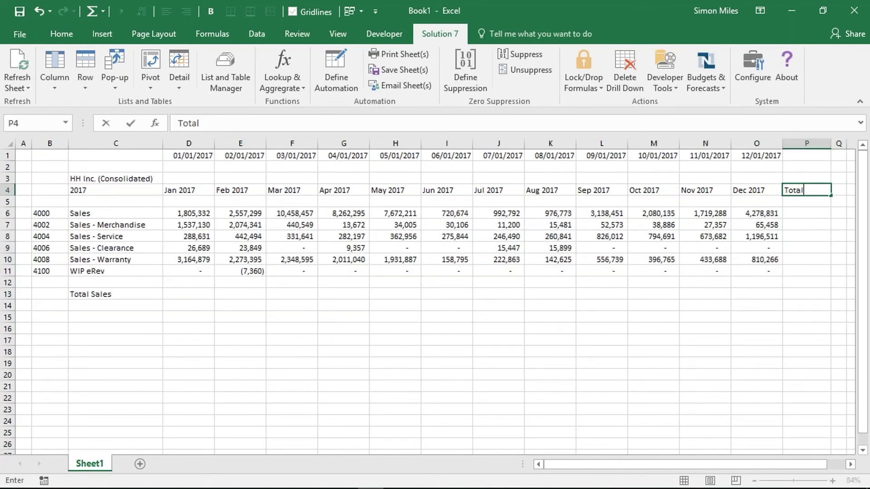
pyautogui.moveTo(188, 294); pyautogui.dragTo(806, 294)
pyautogui.click(92, 11)
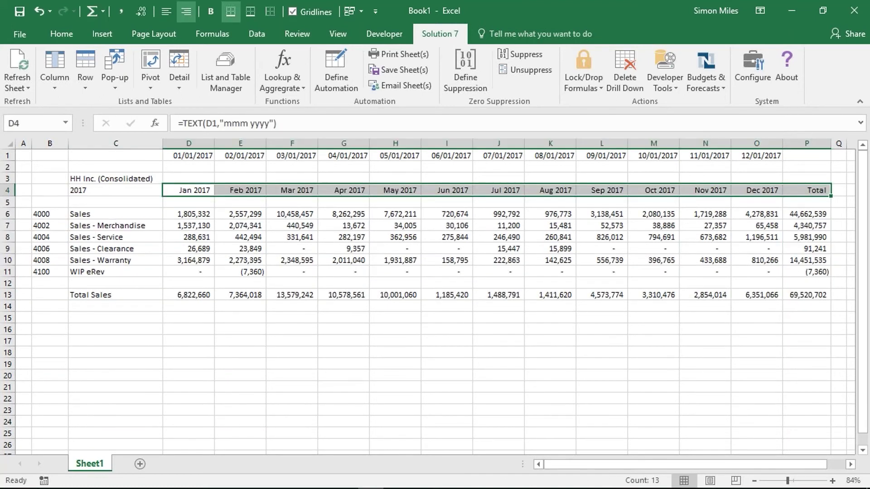
# Border the Total Sales row and hide the date row 1
pyautogui.moveTo(189, 295); pyautogui.dragTo(806, 295)
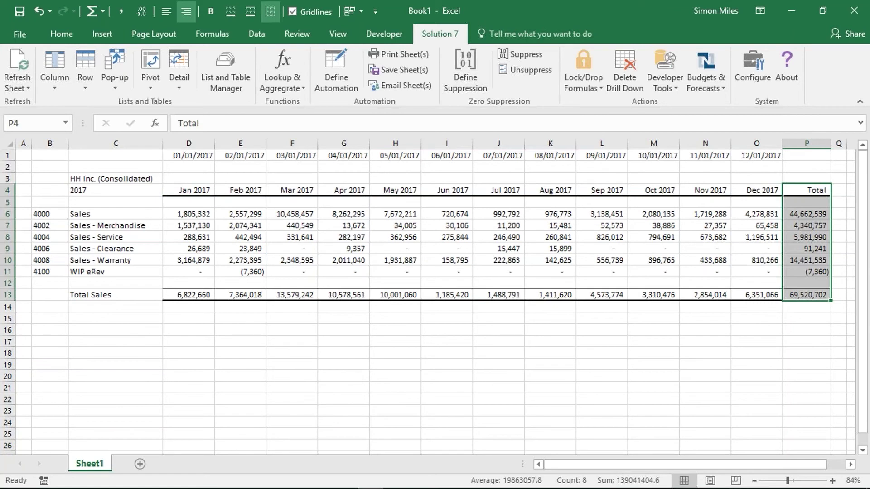
pyautogui.rightClick(7, 155)
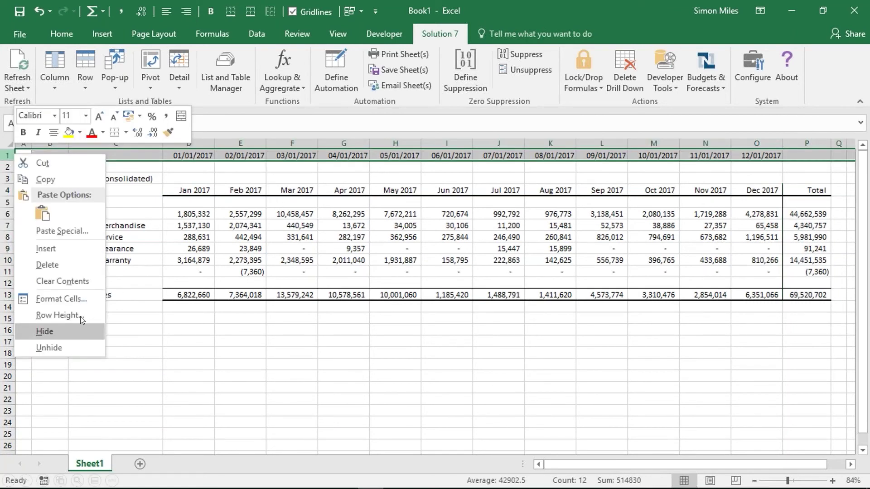
pyautogui.click(74, 332)
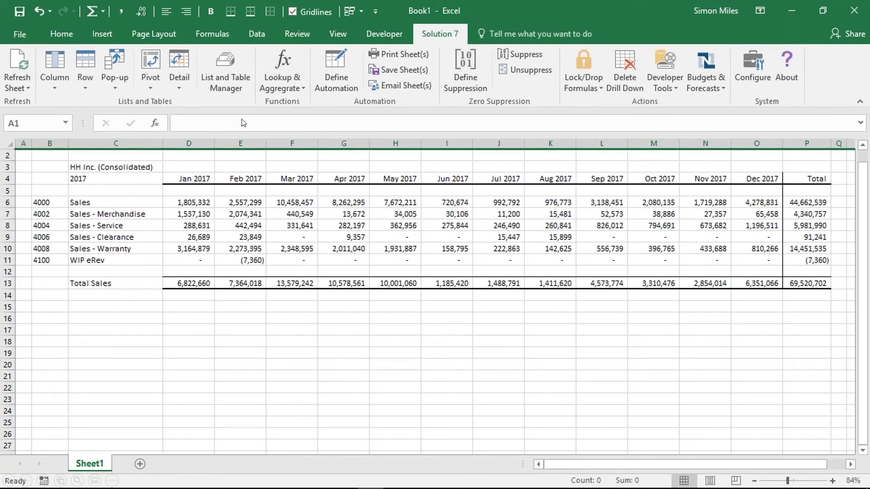
# Hide gridlines, switch C3 to HH Inc. : Honeycomb Mexico, and change the year to 2016
pyautogui.click(293, 12)
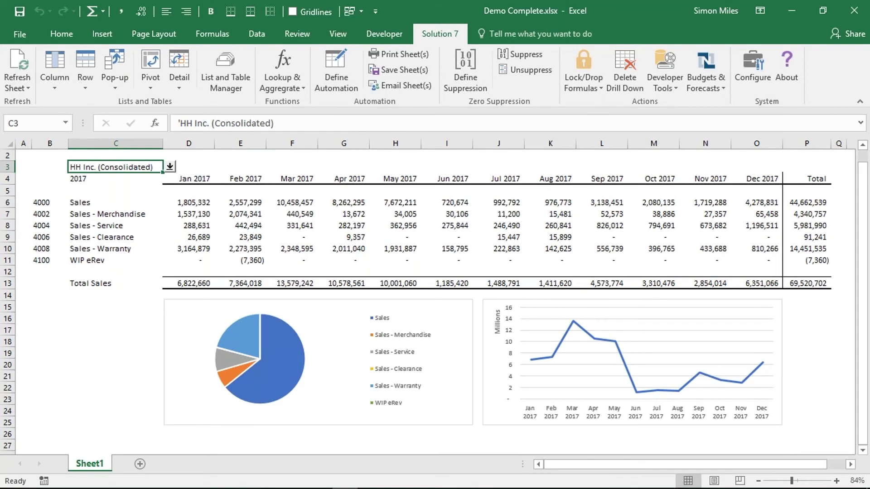
pyautogui.click(170, 167)
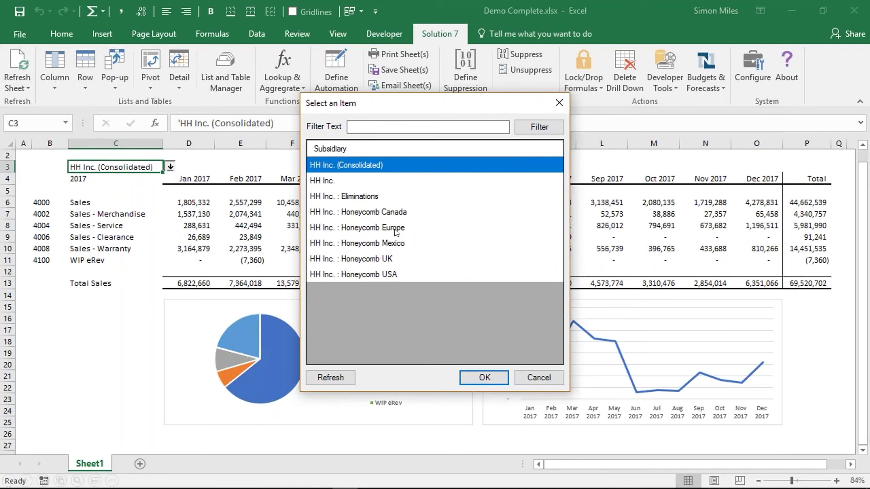
pyautogui.click(396, 244)
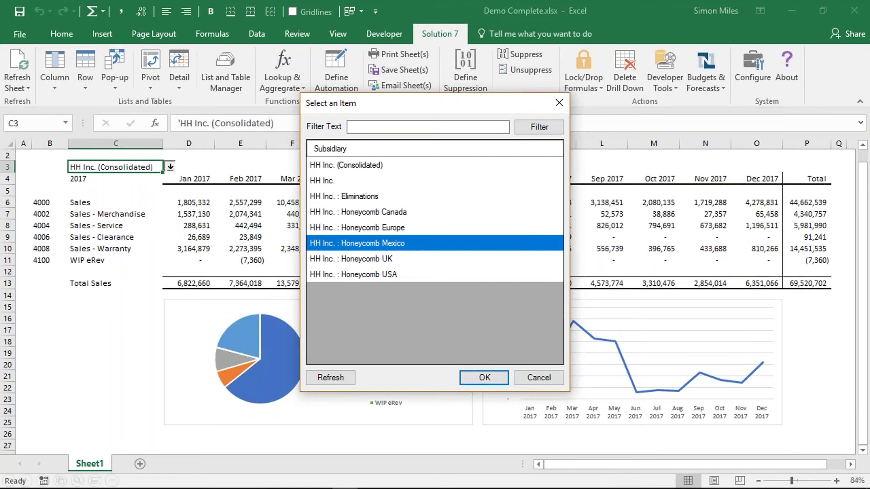
pyautogui.click(483, 378)
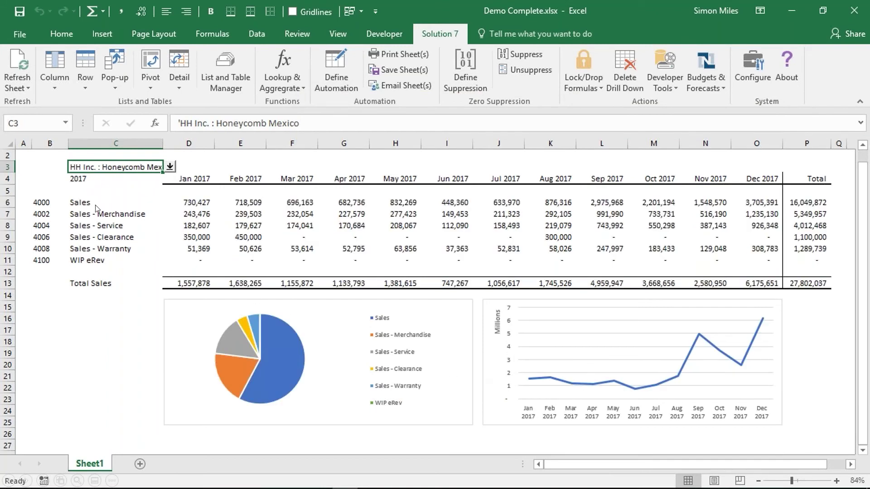
pyautogui.click(100, 180)
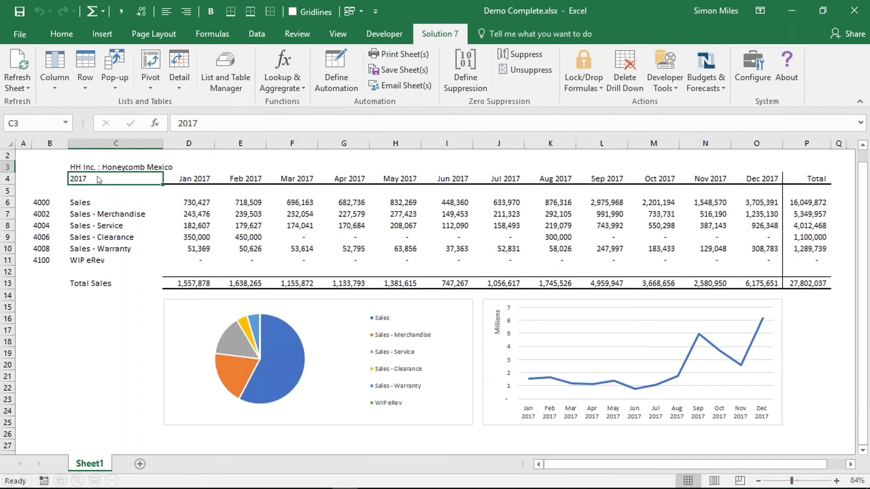
pyautogui.hotkey('ctrl', 'z')
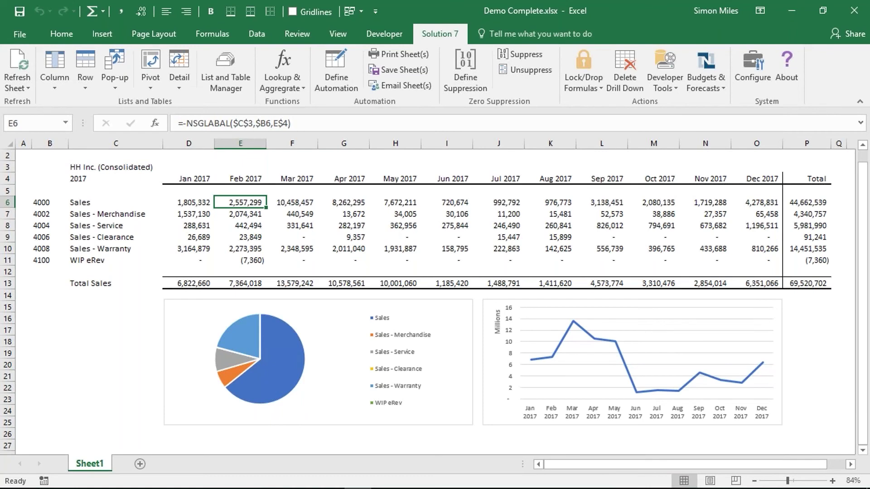
# Drill the Feb 2017 Sales figure of 2,557,299 down by subsidiary onto a new sheet
pyautogui.rightClick(249, 207)
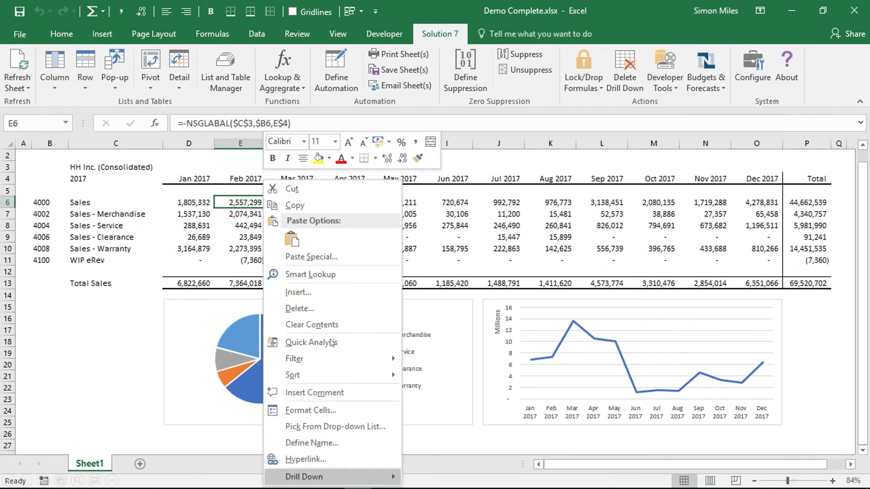
pyautogui.moveTo(316, 476)
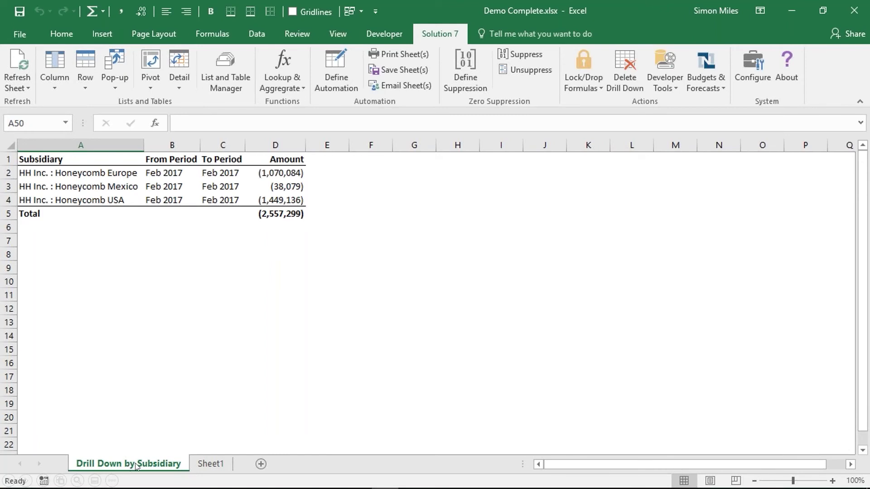
# Break Honeycomb USA's Feb 2017 sales down by location
pyautogui.click(302, 207)
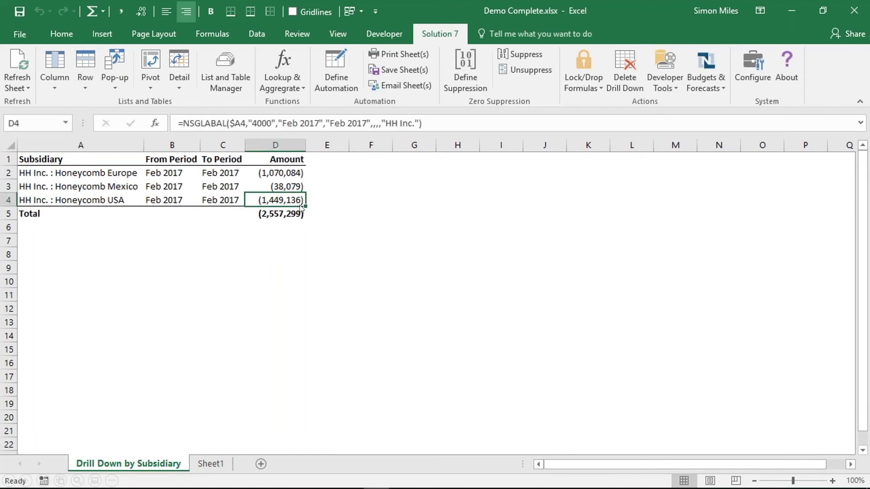
pyautogui.rightClick(278, 210)
pyautogui.moveTo(339, 477)
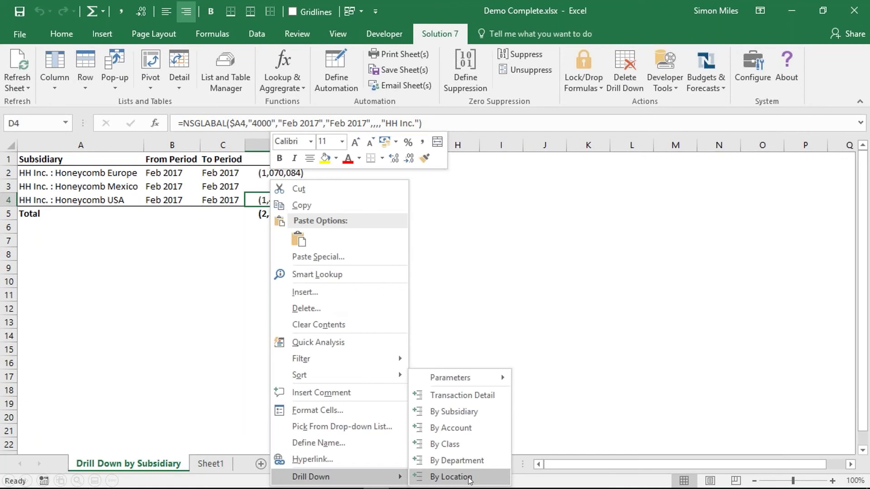
pyautogui.click(451, 476)
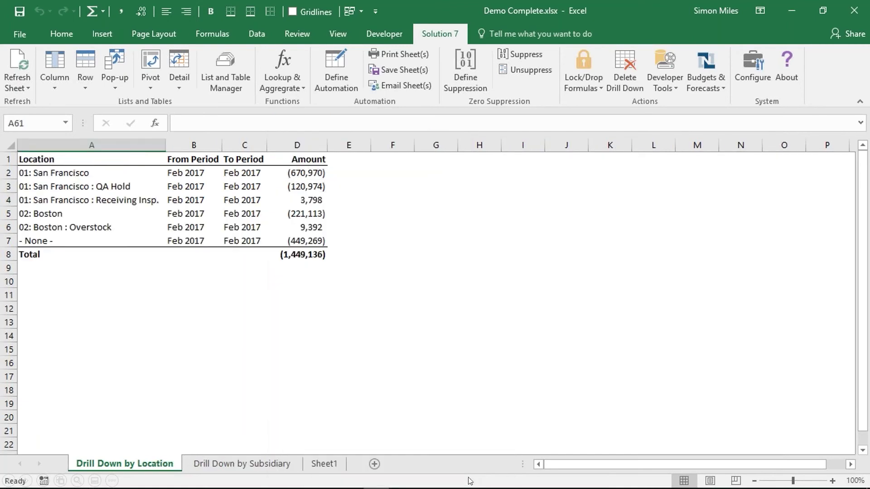
# Break the 01: San Francisco amount down by class
pyautogui.click(294, 175)
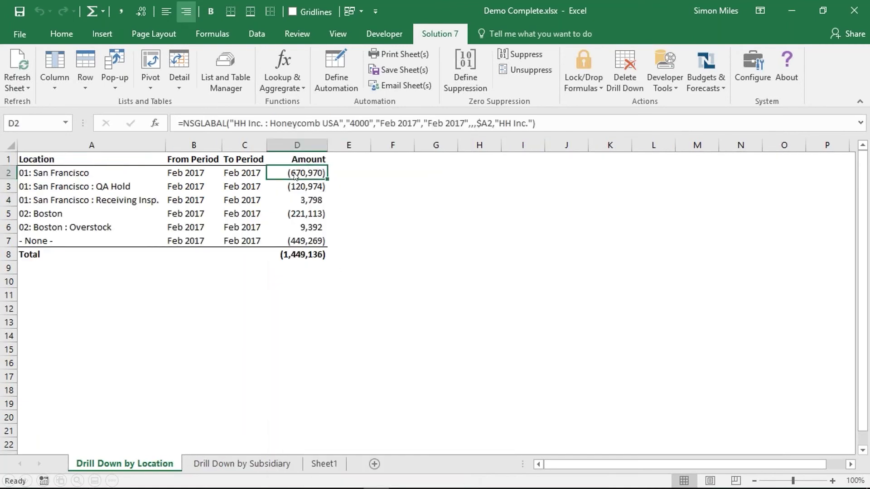
pyautogui.rightClick(295, 176)
pyautogui.moveTo(385, 469)
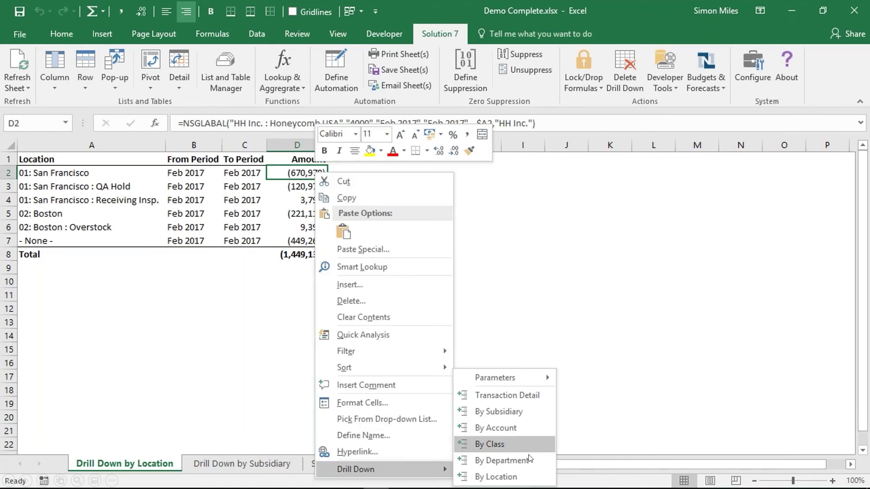
pyautogui.click(508, 446)
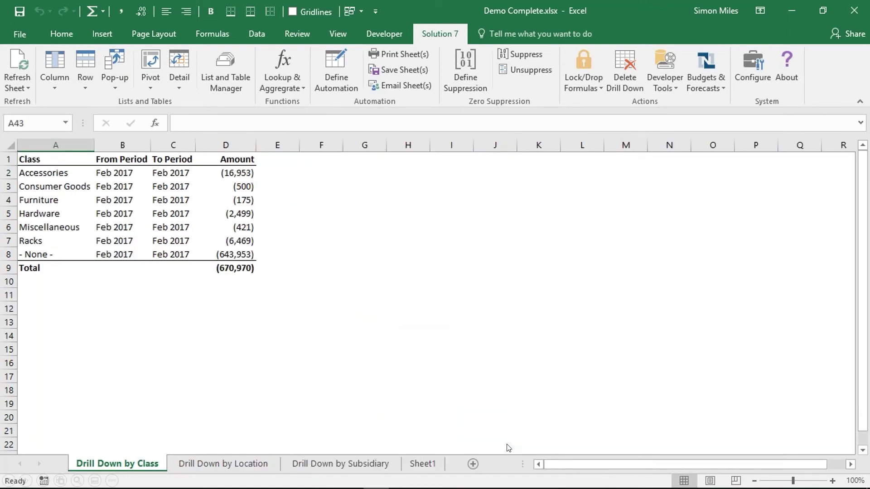
# Drill the Accessories amount down to its individual transaction detail
pyautogui.click(237, 174)
pyautogui.rightClick(237, 176)
pyautogui.moveTo(259, 474)
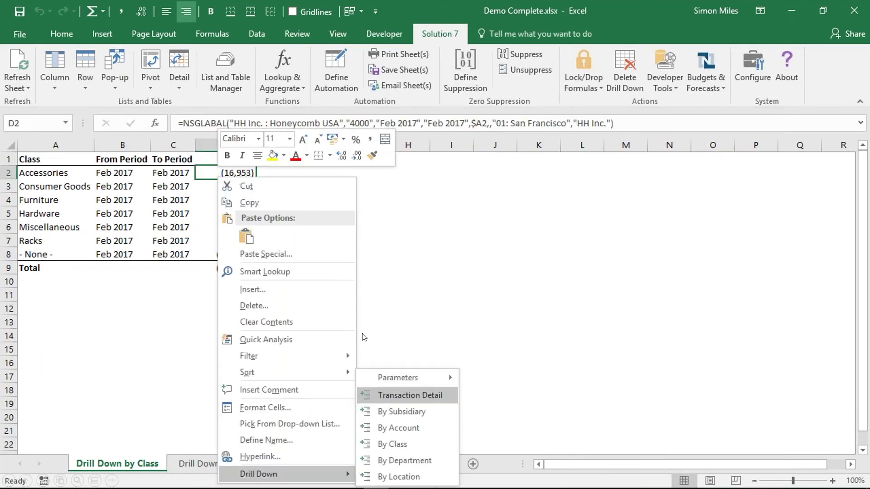
pyautogui.click(413, 395)
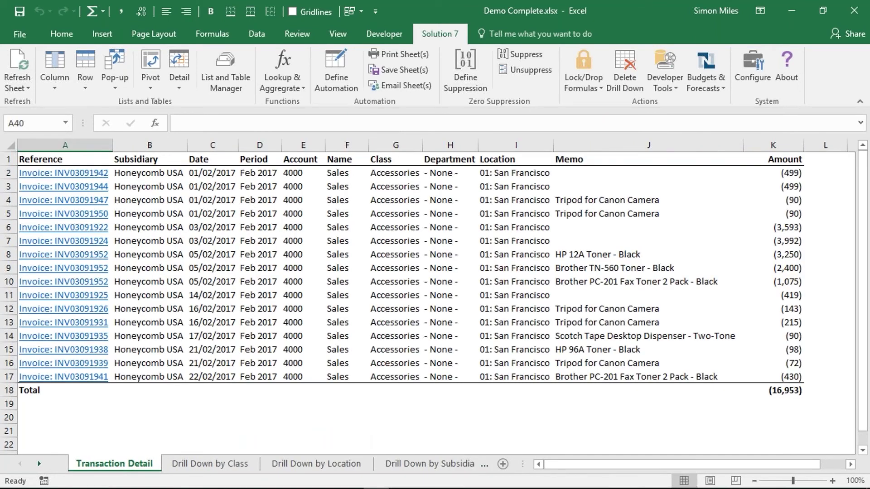
# Select the fax toner invoice line on the Transaction Detail sheet
pyautogui.click(94, 286)
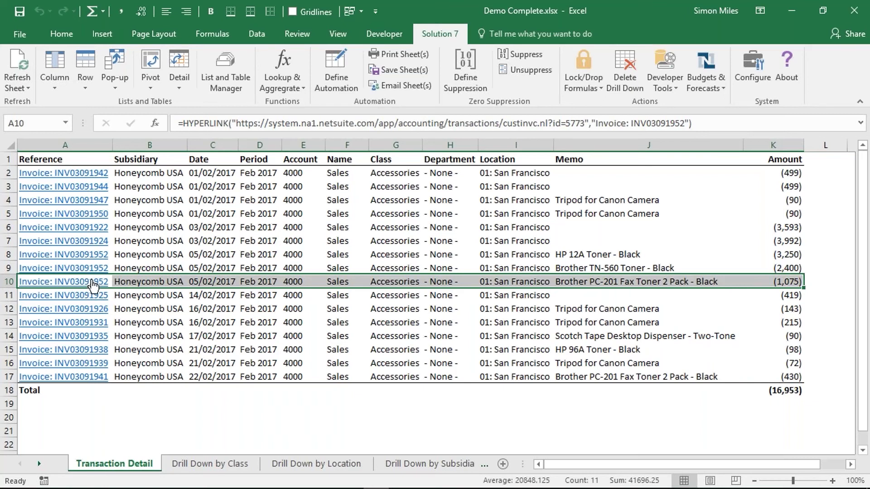
# Open invoice INV03091952 in NetSuite from the report and scroll down to its item lines
pyautogui.click(93, 285)
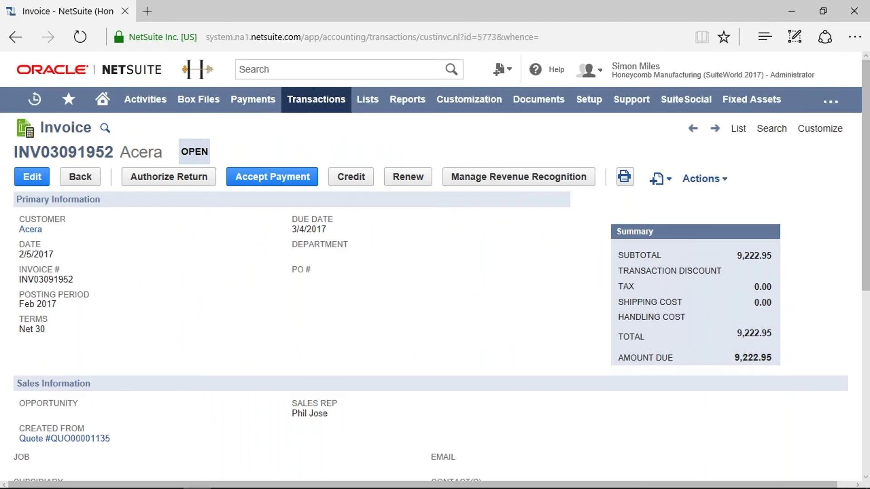
pyautogui.scroll(-7, 435, 271)
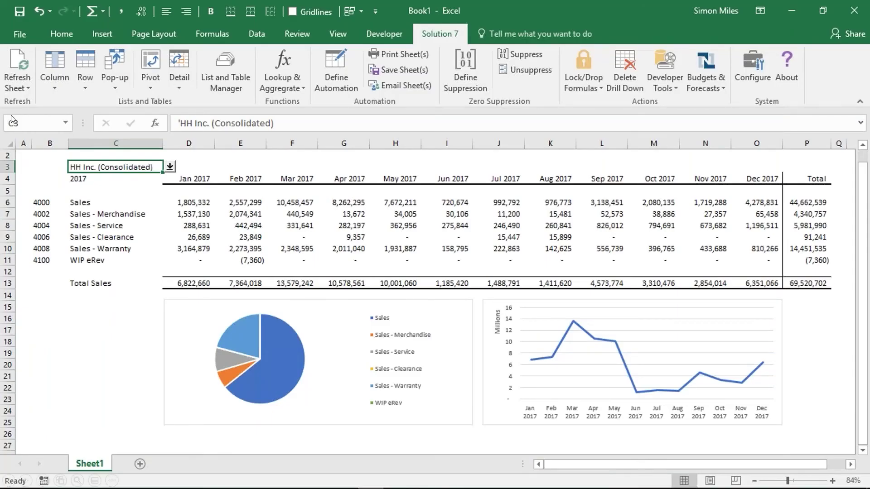
# Refresh the data on the current HH Inc. consolidated sales sheet with Refresh Current Sheet
pyautogui.click(21, 91)
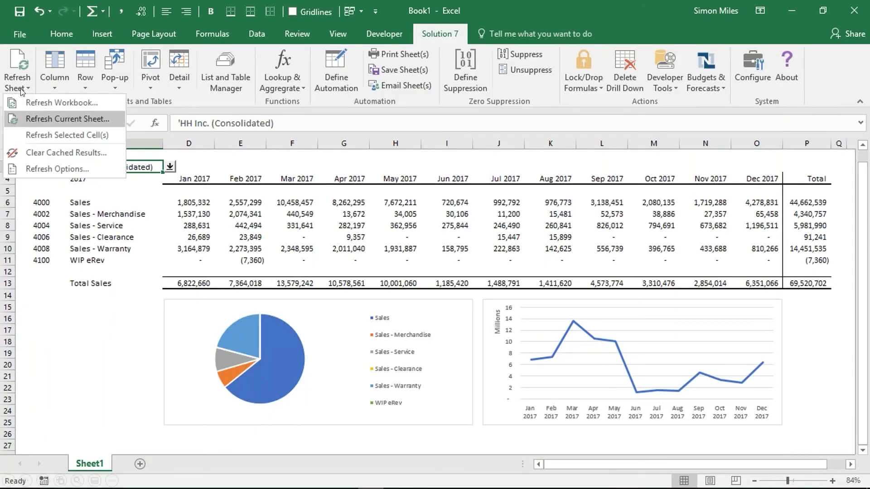
pyautogui.click(80, 122)
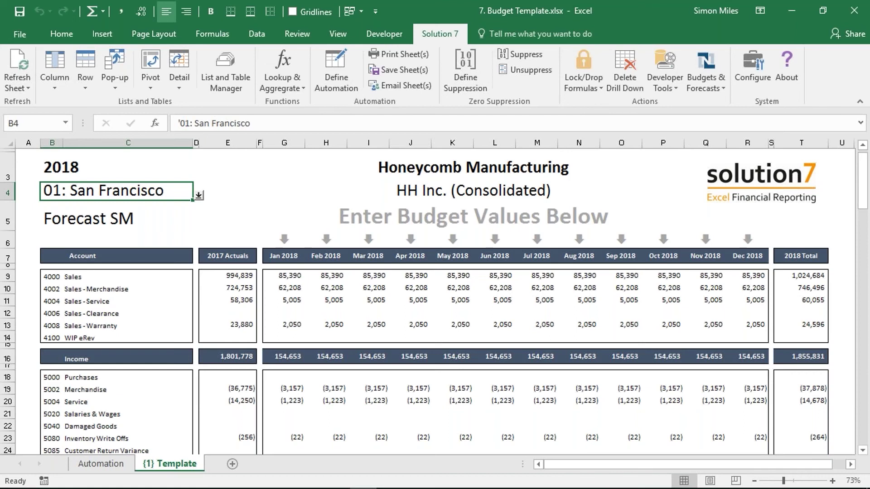
# Keep 01: San Francisco as the B4 location and view the Automation sheet
pyautogui.doubleClick(154, 195)
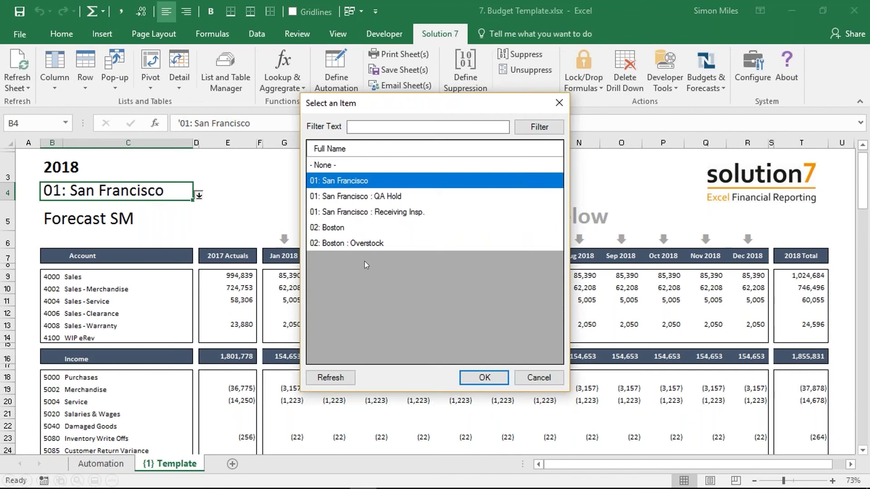
pyautogui.click(482, 378)
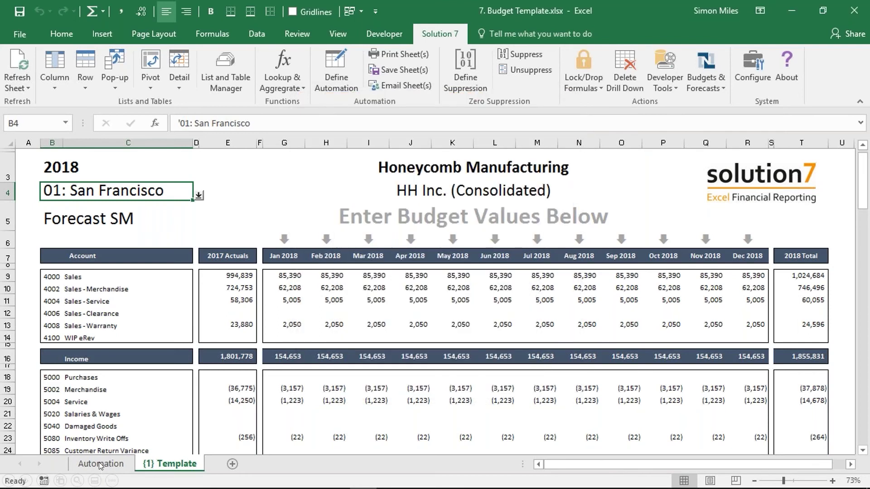
pyautogui.click(98, 463)
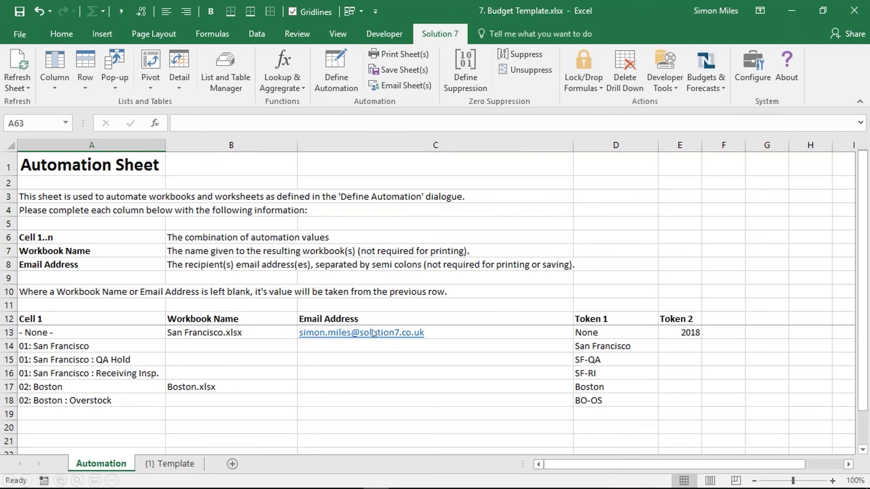
# From the template sheet, email the per-location 2018 budget workbooks and dismiss the completion message
pyautogui.click(401, 85)
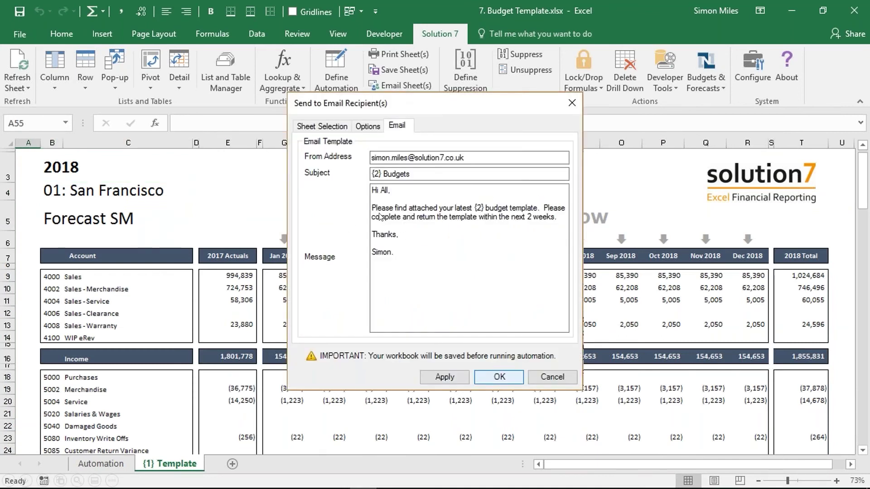
pyautogui.click(499, 377)
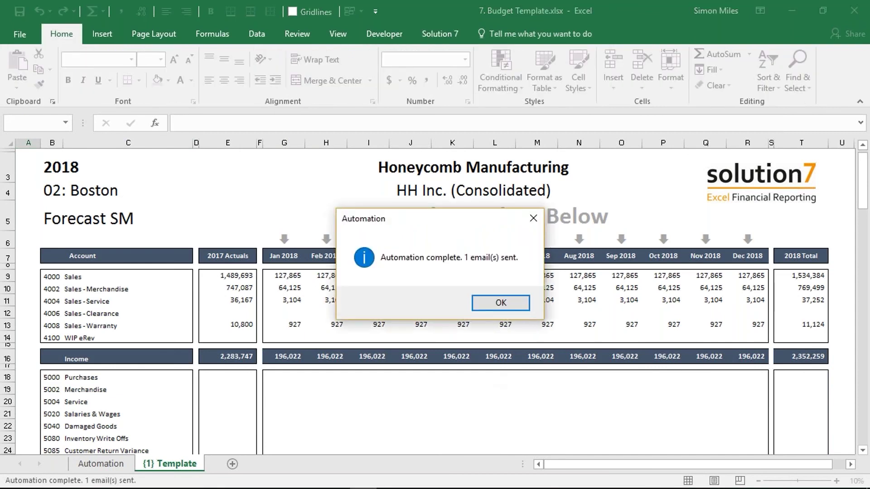
pyautogui.press('Return')
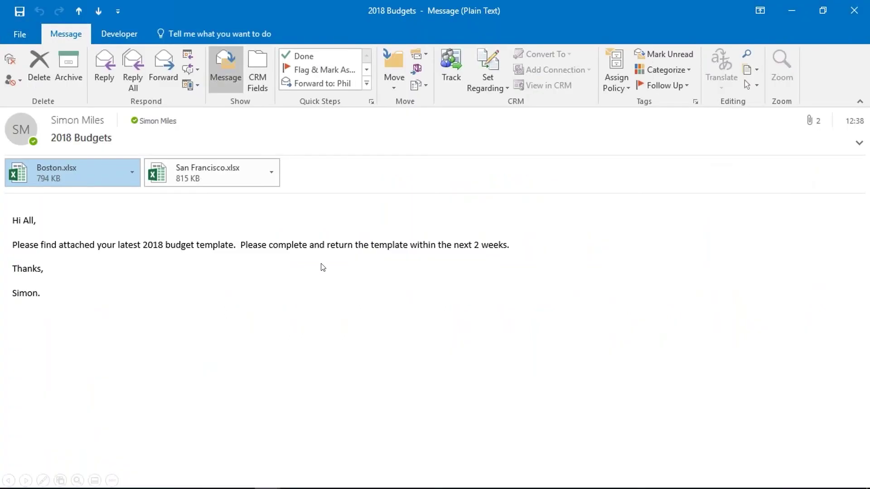
# Open the Boston.xlsx and San Francisco.xlsx attachments from the 2018 Budgets email
pyautogui.doubleClick(105, 178)
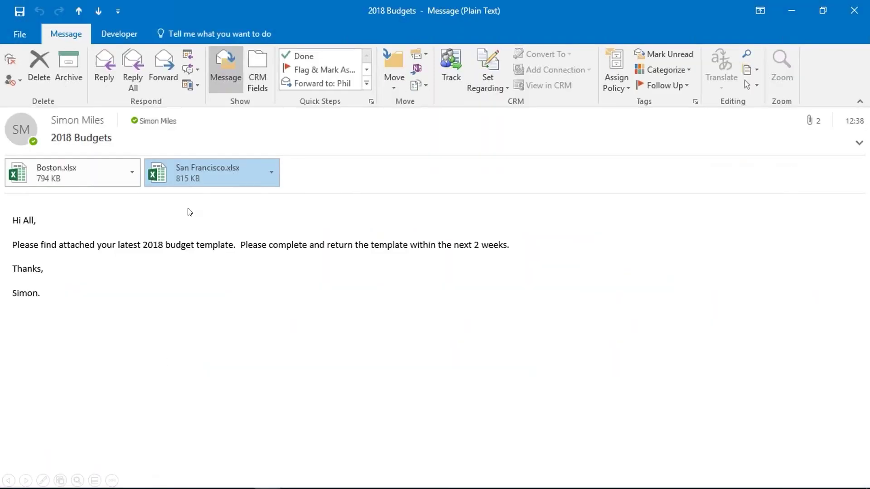
pyautogui.doubleClick(194, 170)
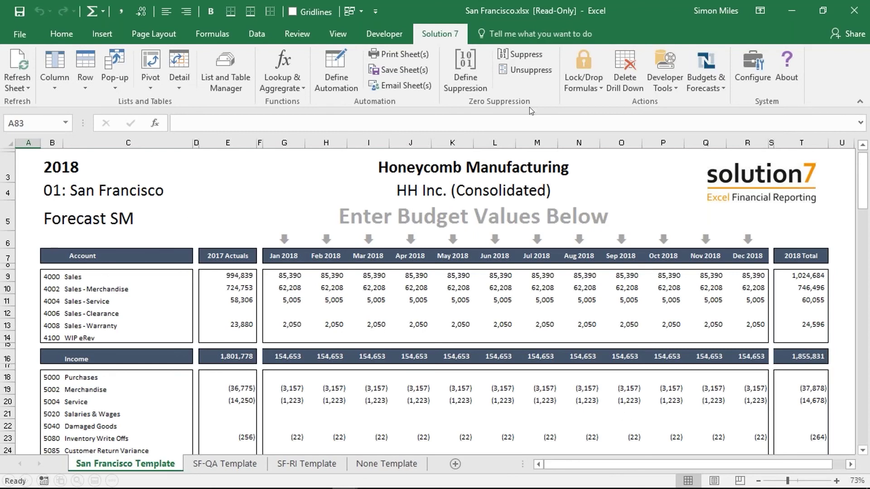
# Verify the worksheet ranges: periods G7:R7, accounts B9:B14, category B5, location B4, then accept
pyautogui.click(694, 88)
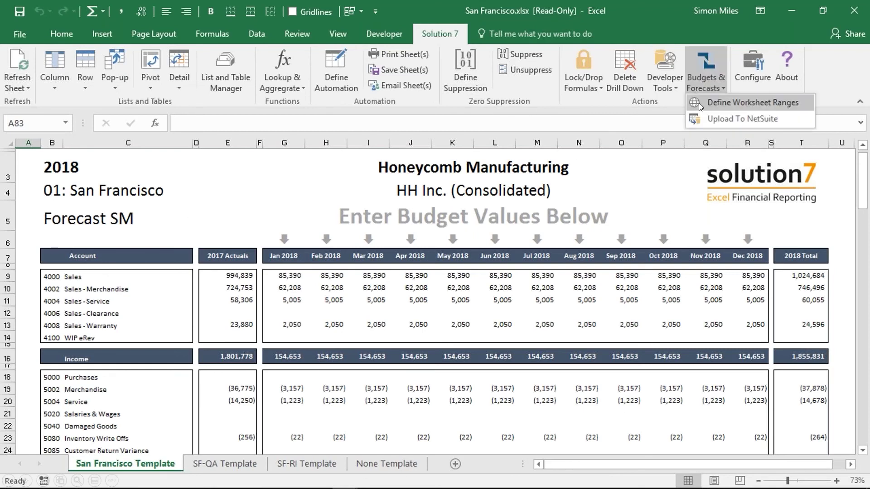
pyautogui.click(698, 102)
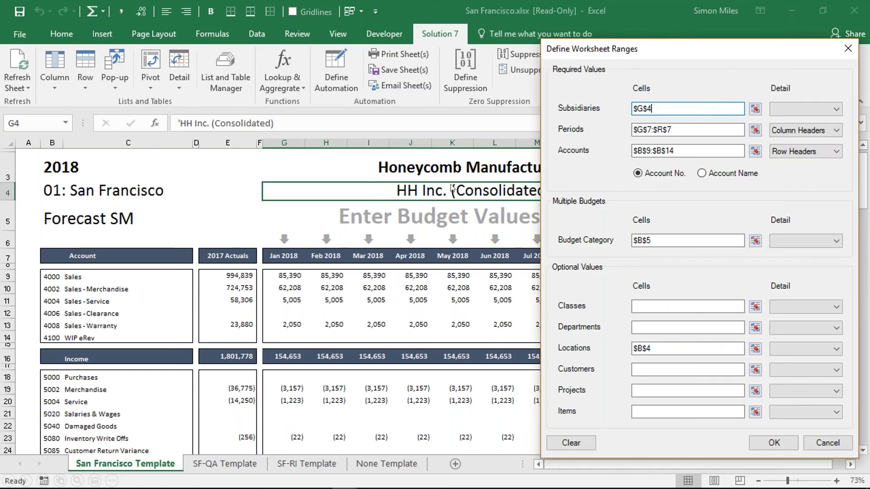
pyautogui.click(637, 130)
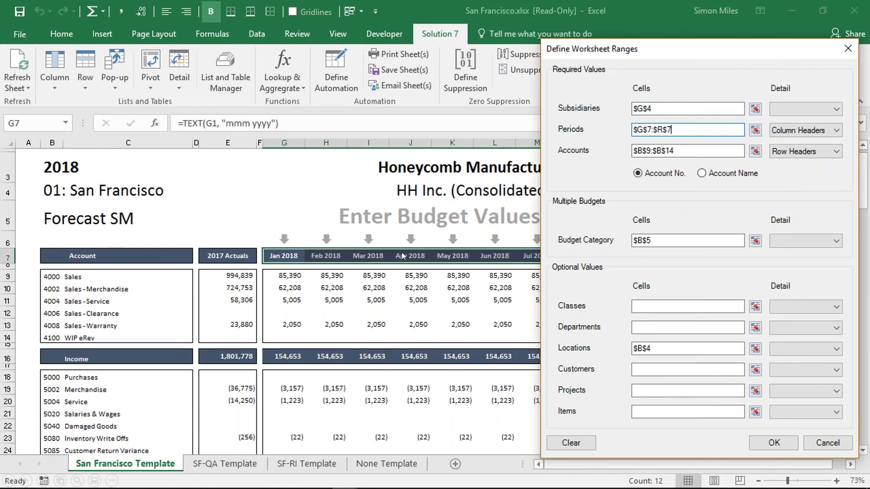
pyautogui.click(637, 150)
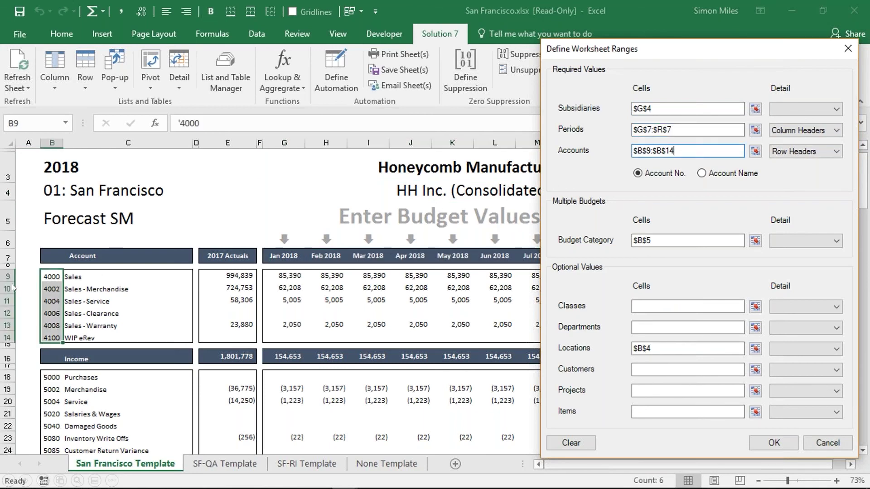
pyautogui.click(638, 241)
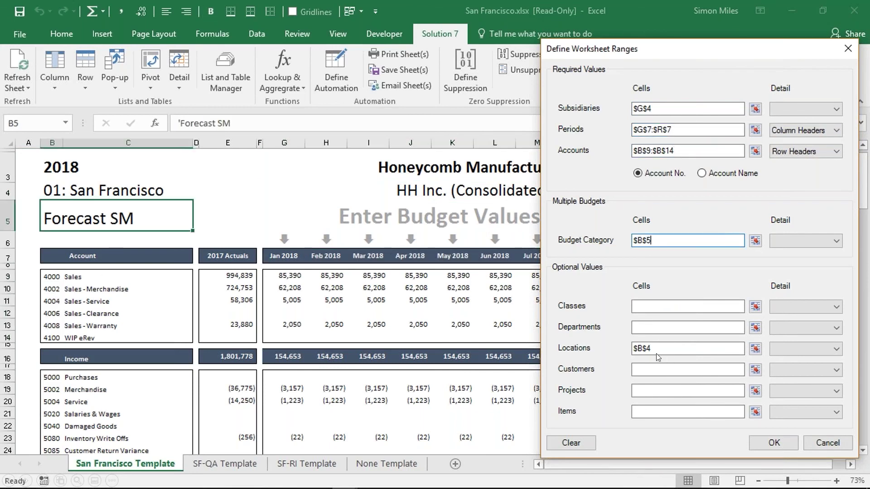
pyautogui.click(639, 348)
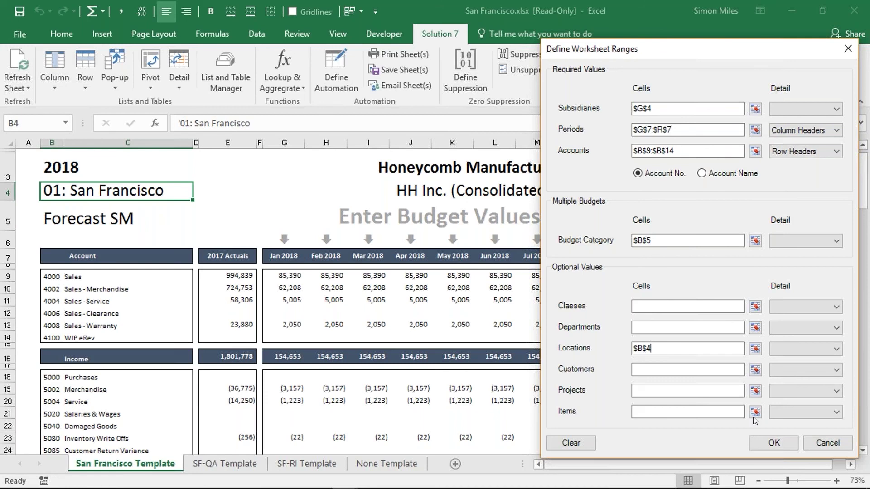
pyautogui.click(772, 443)
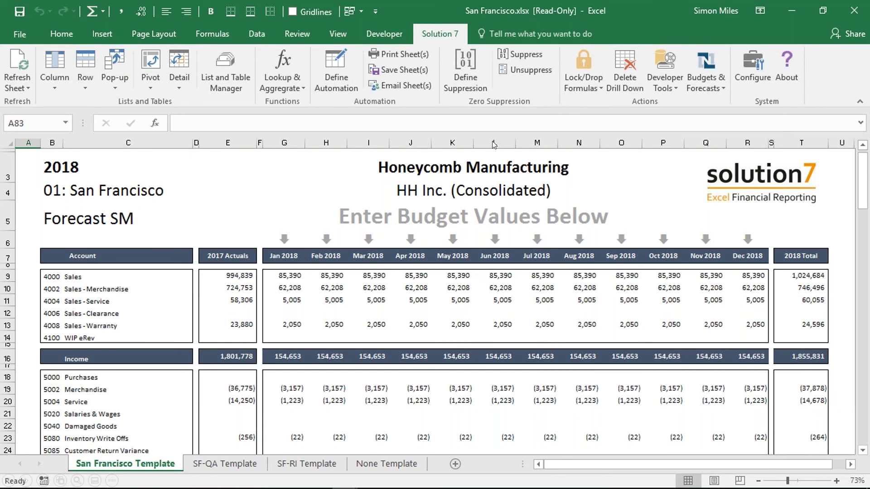
pyautogui.press('alt')
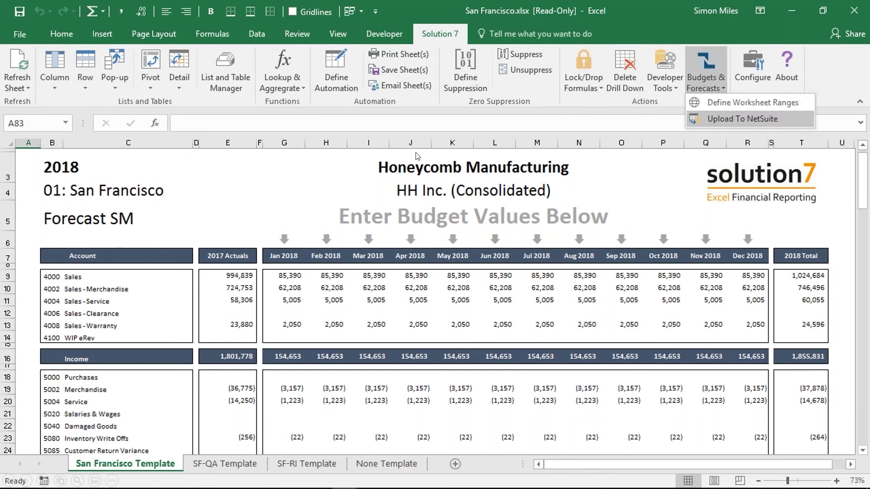
# Upload all four location template sheets in San Francisco.xlsx to NetSuite
pyautogui.click(693, 125)
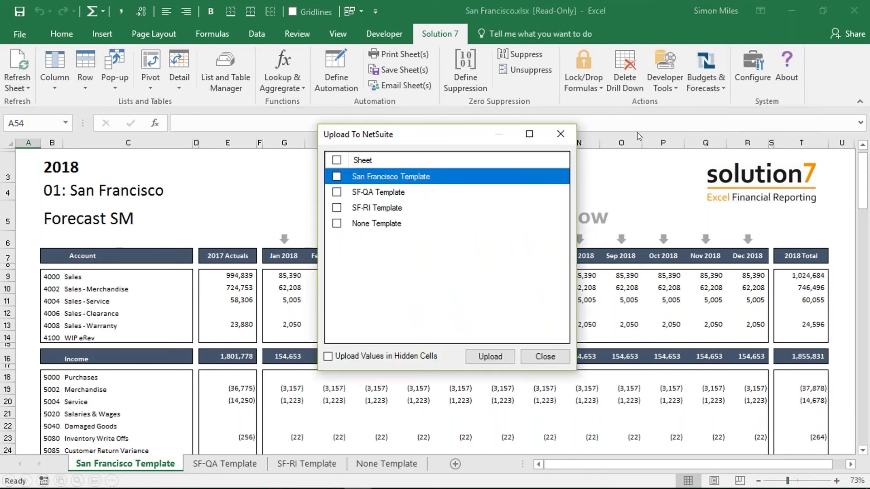
pyautogui.click(337, 162)
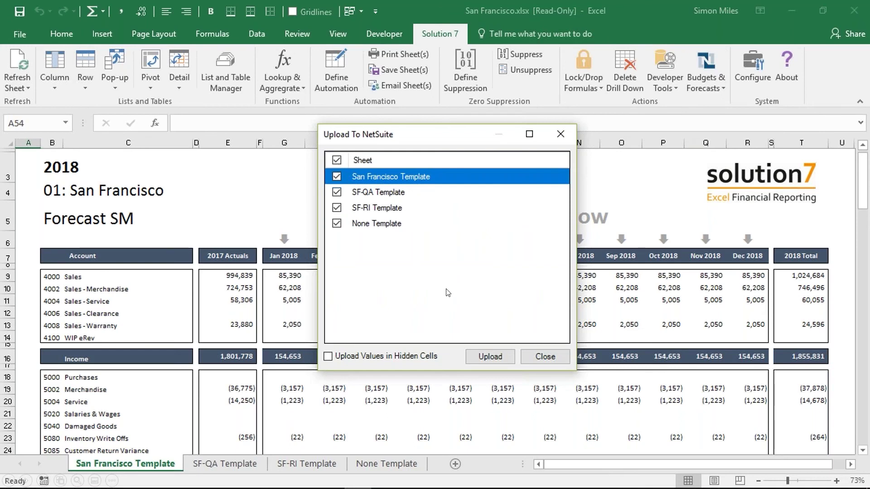
pyautogui.click(479, 356)
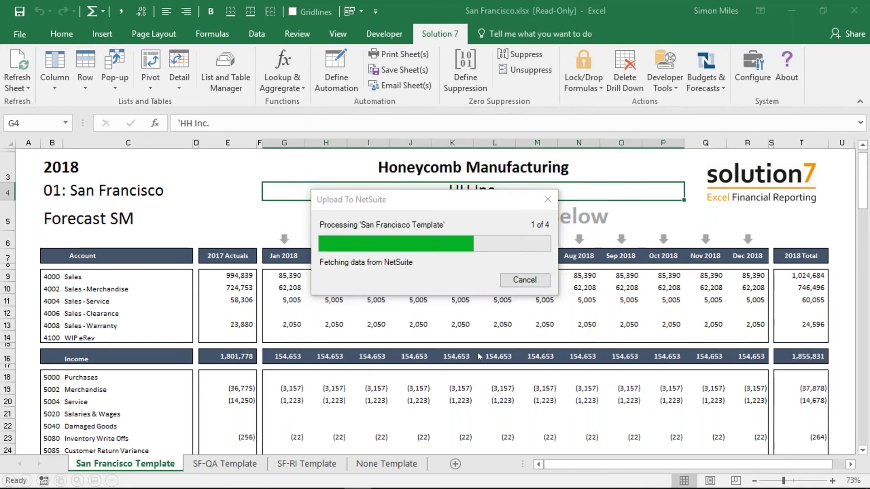